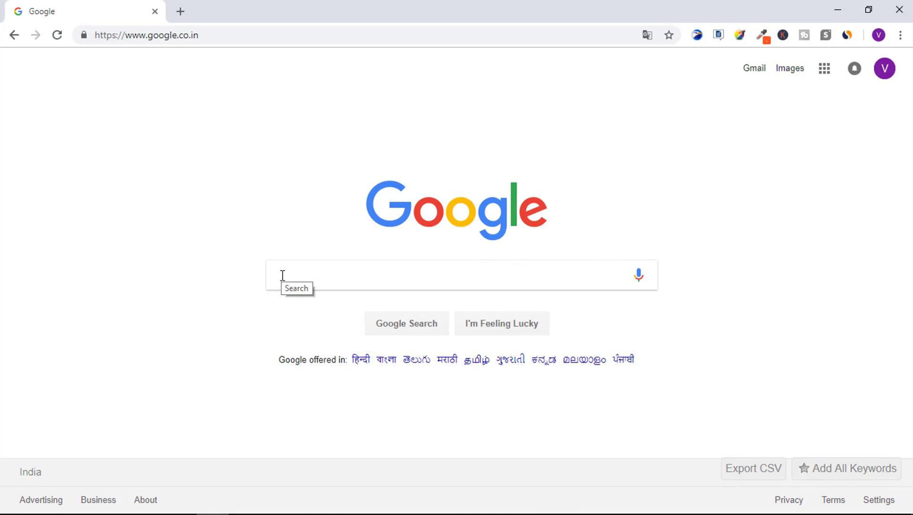
Search Google for 'qgis' and open the 'Welcome to the QGIS project!' home page at qgis.org.
click(282, 275)
text(qgis)
key(Return)
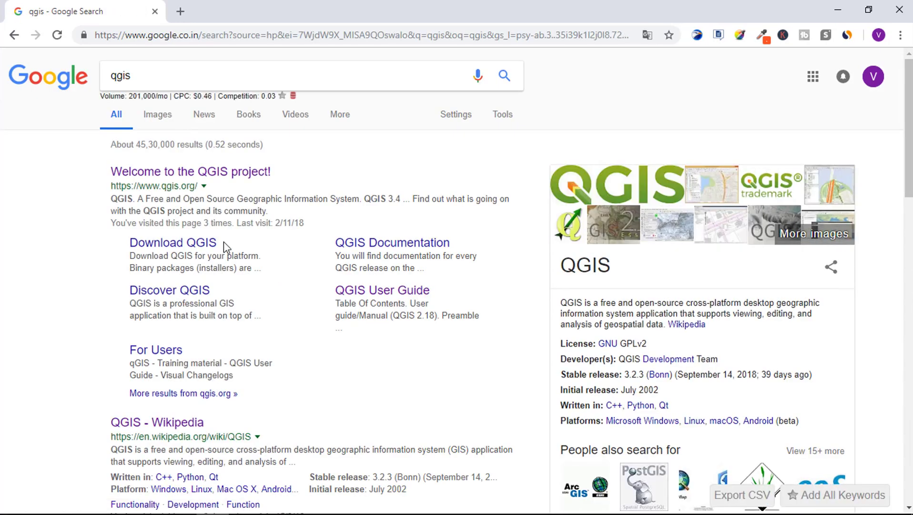
click(228, 172)
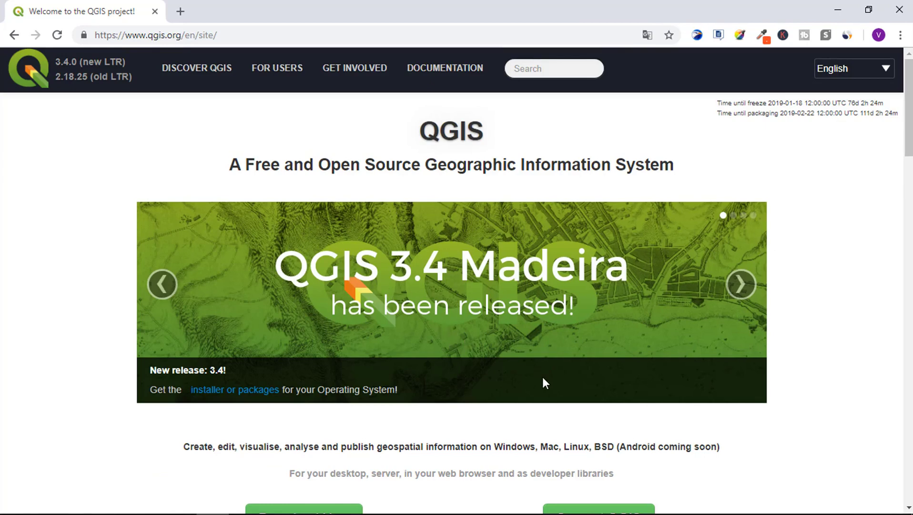
scroll(544, 381, down, 3)
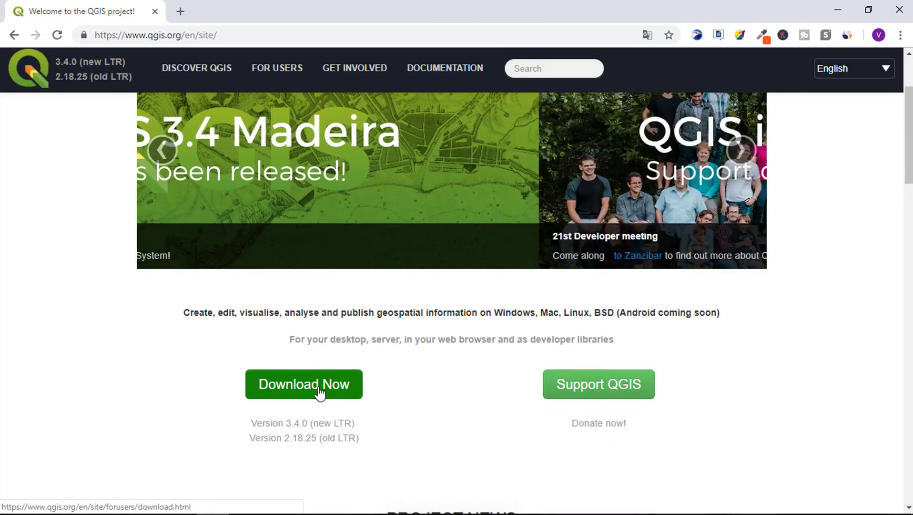
Go to the Download QGIS page and highlight the current version, QGIS 3.4.0.
click(319, 392)
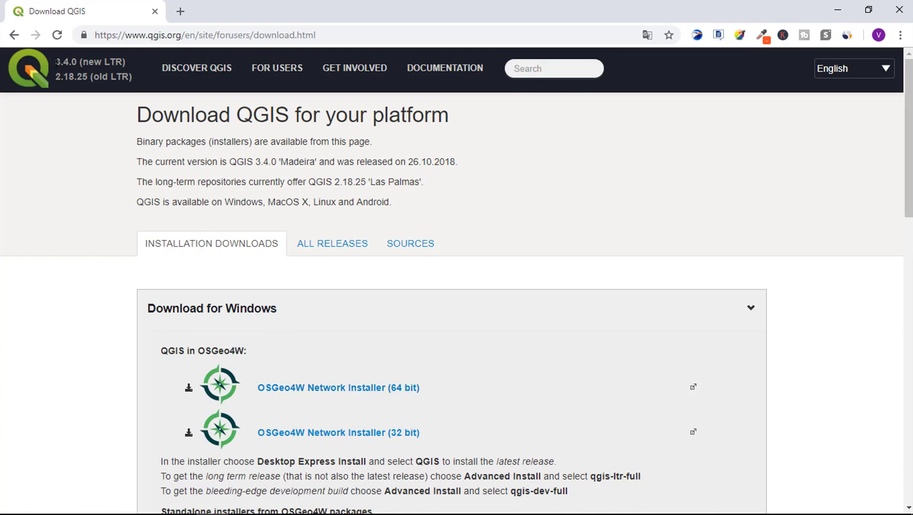
drag(55, 61, 73, 62)
drag(227, 162, 277, 163)
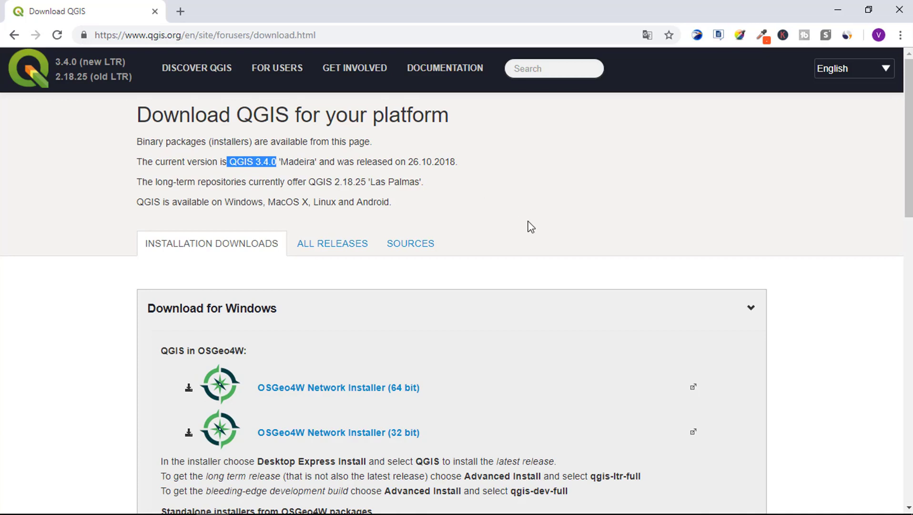
Scroll down to the Windows standalone installer links for QGIS 3.4.
scroll(554, 329, down, 1)
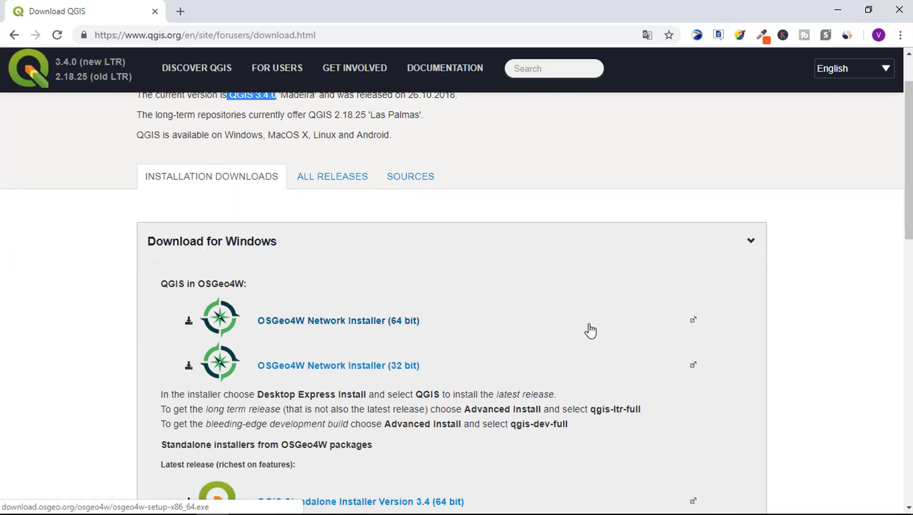
scroll(734, 358, down, 1)
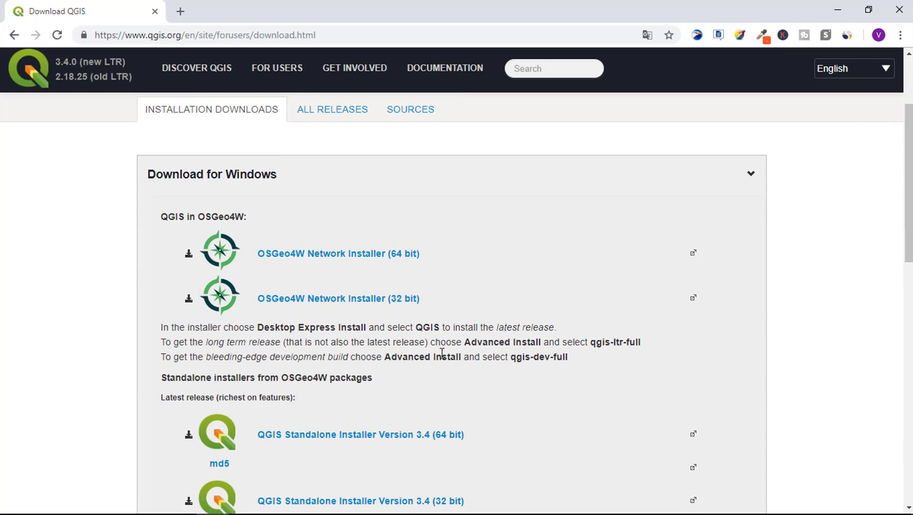
scroll(428, 336, down, 1)
scroll(566, 376, down, 2)
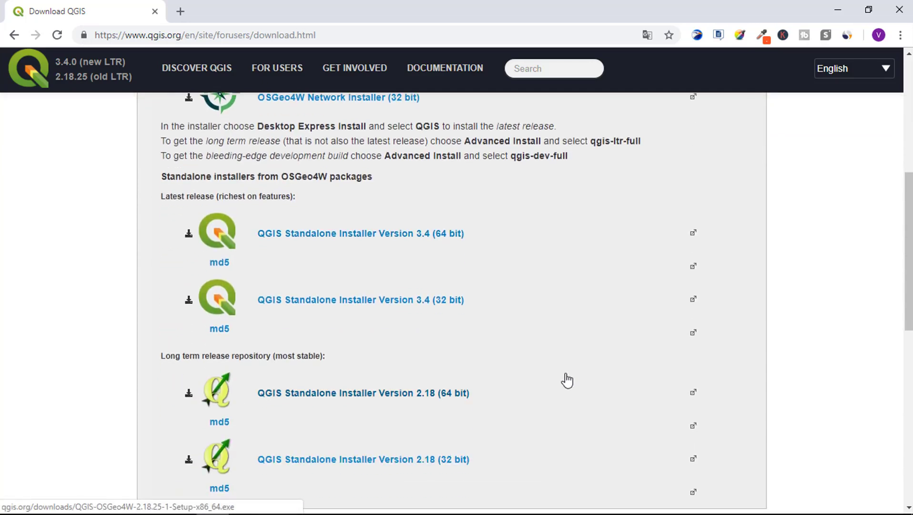
scroll(566, 379, down, 3)
scroll(546, 379, down, 1)
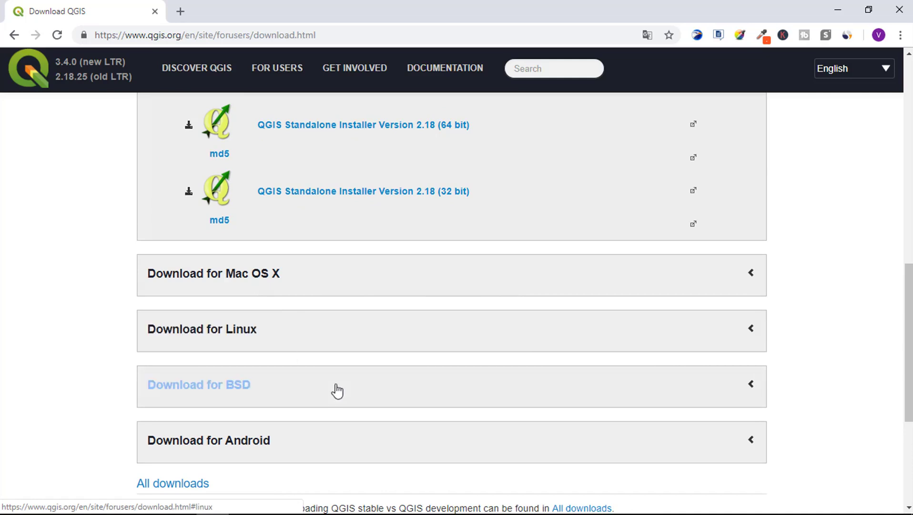
scroll(339, 395, down, 3)
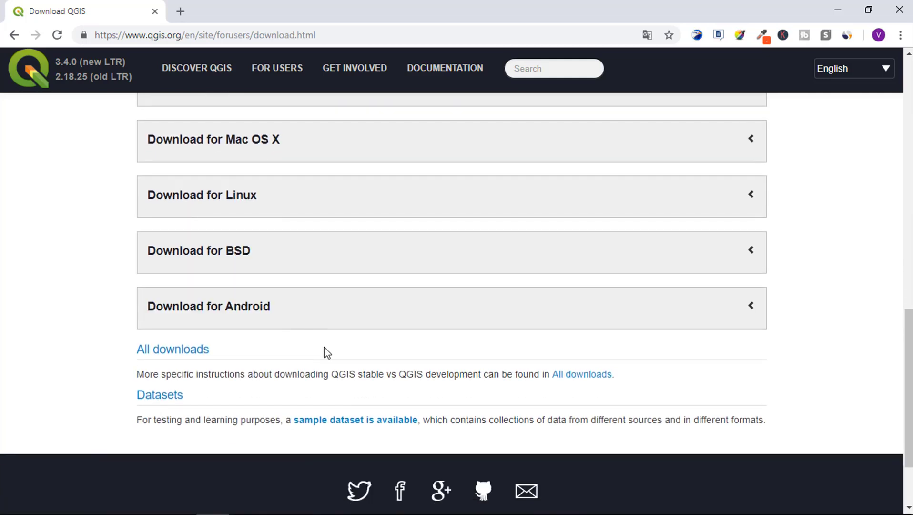
scroll(327, 353, up, 10)
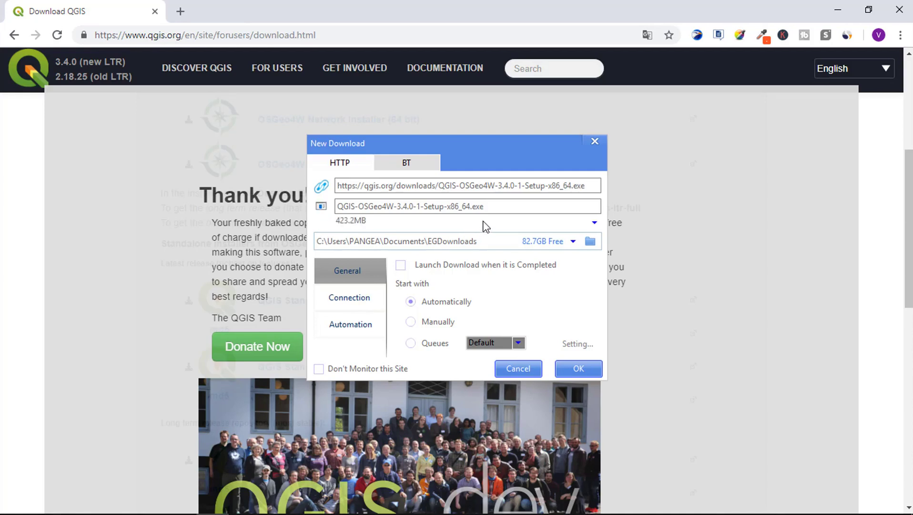
Confirm downloading the 64-bit installer QGIS-OSGeo4W-3.4.0-1-Setup-x86_64.exe.
click(582, 371)
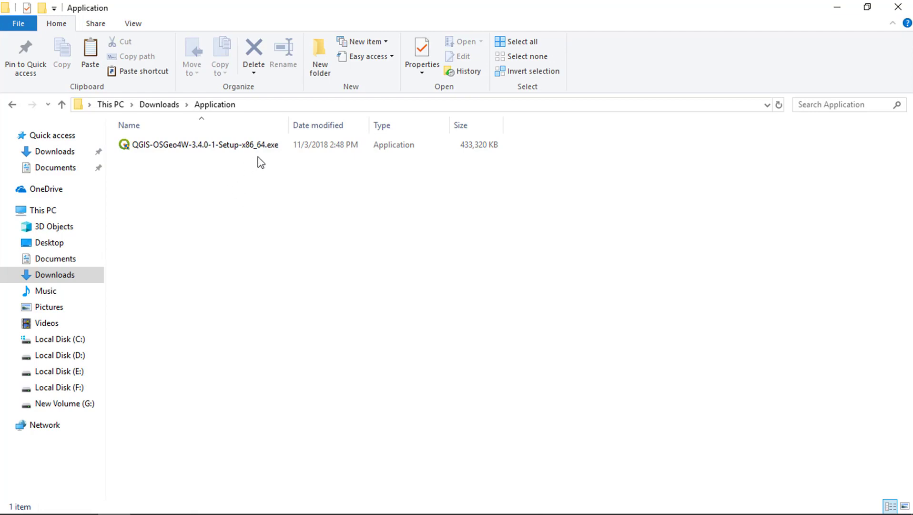
Run QGIS-OSGeo4W-3.4.0-1-Setup-x86_64.exe from File Explorer through its right-click Open command.
click(243, 151)
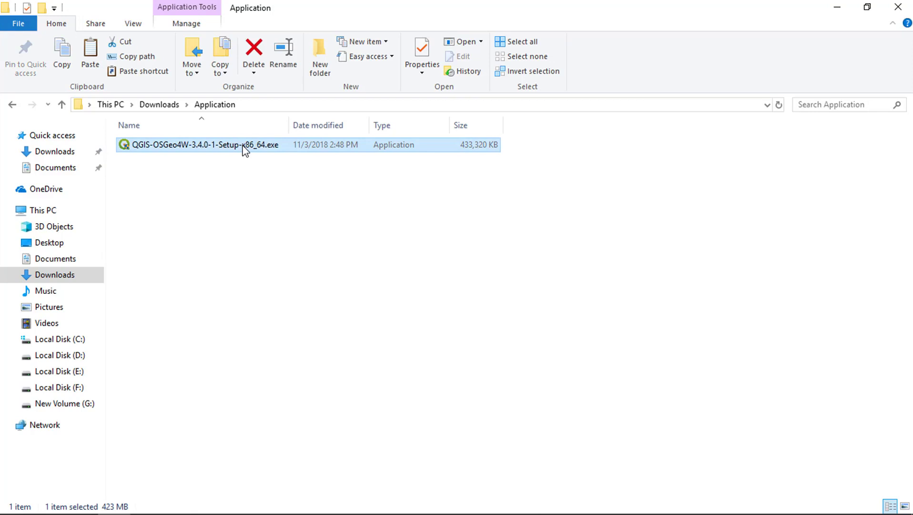
right_click(245, 150)
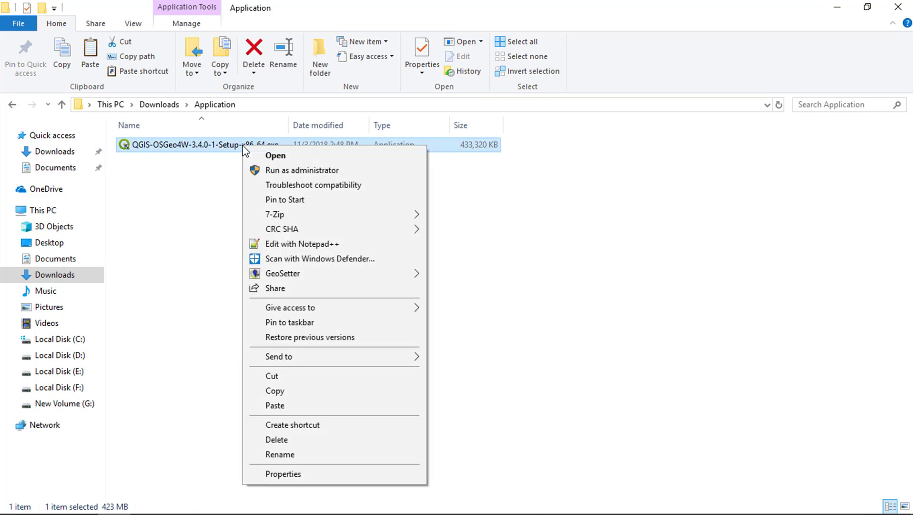
click(281, 157)
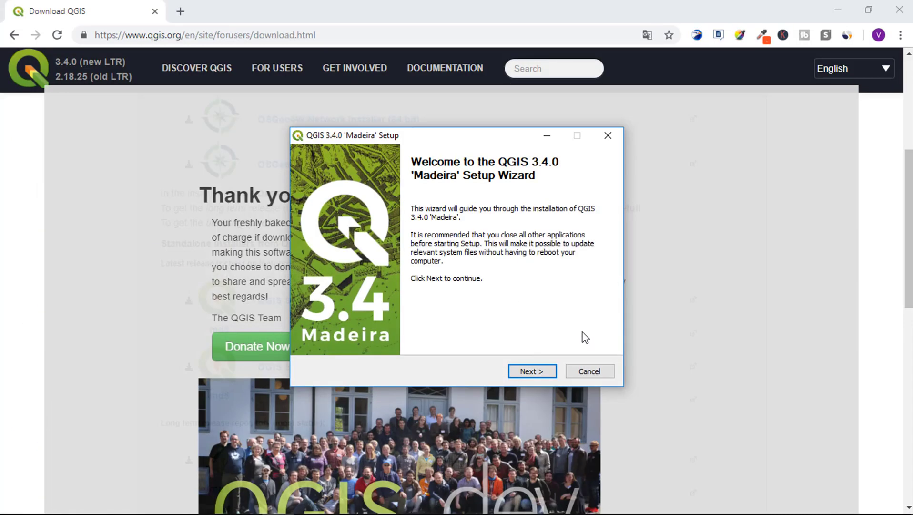
Minimize Chrome, accept the QGIS licence and keep the default C:\Program Files\QGIS 3.4 folder.
click(837, 10)
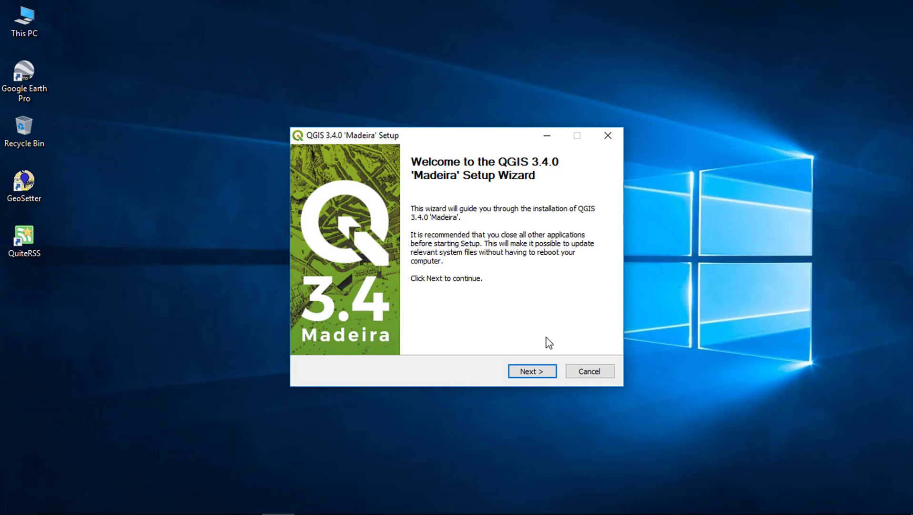
click(536, 375)
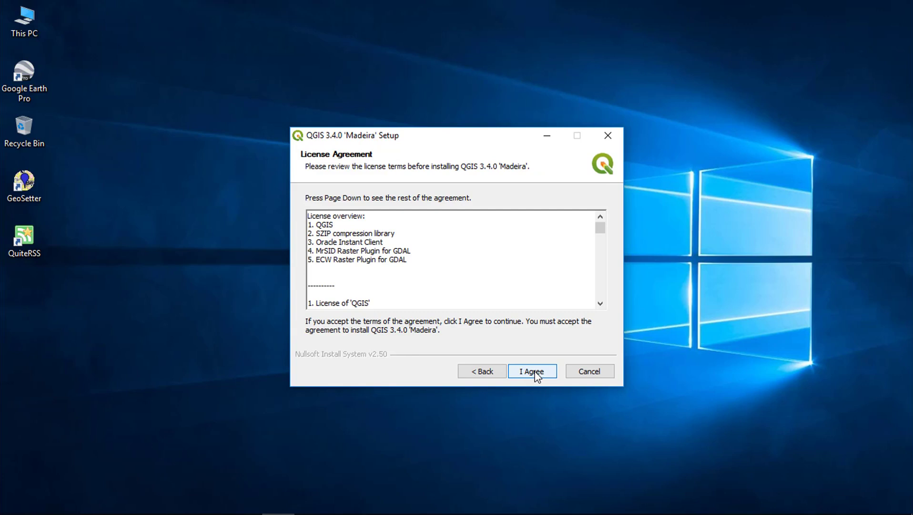
click(537, 376)
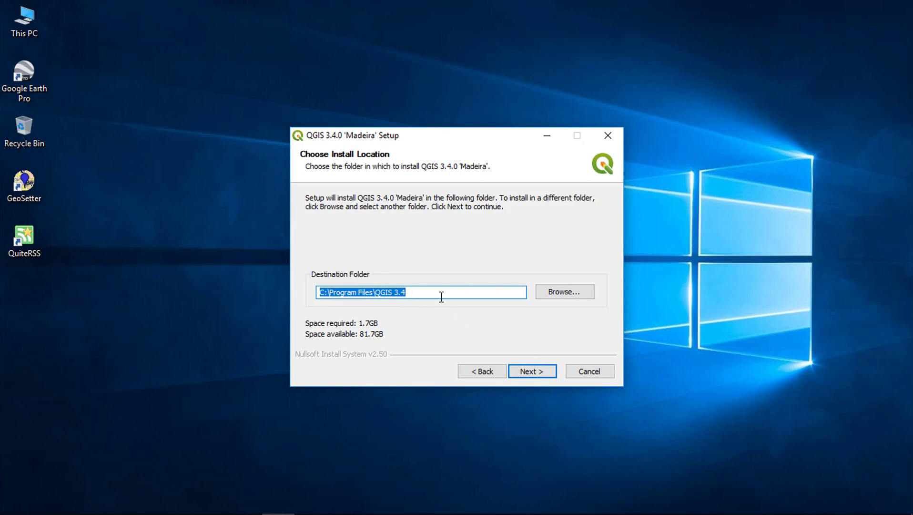
click(536, 373)
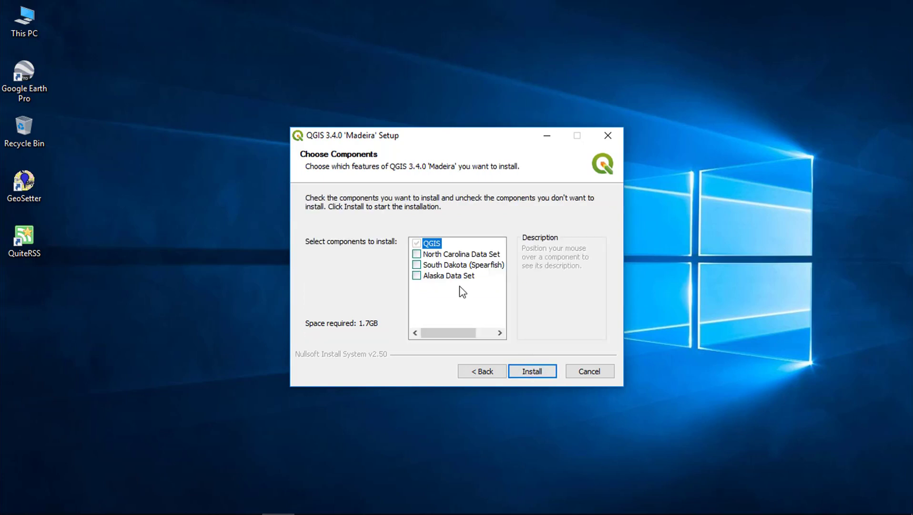
mouse_move(461, 280)
Install QGIS with the default components and show the details log until setup completes.
click(530, 368)
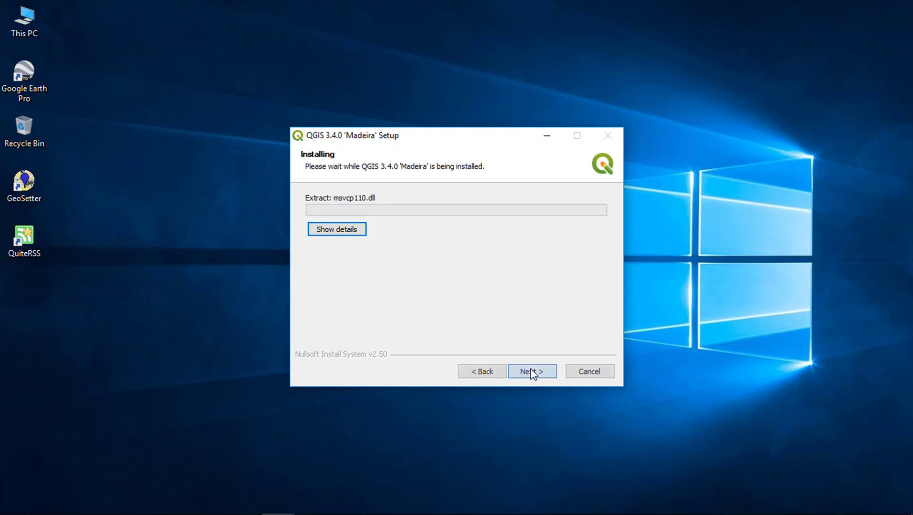
click(355, 234)
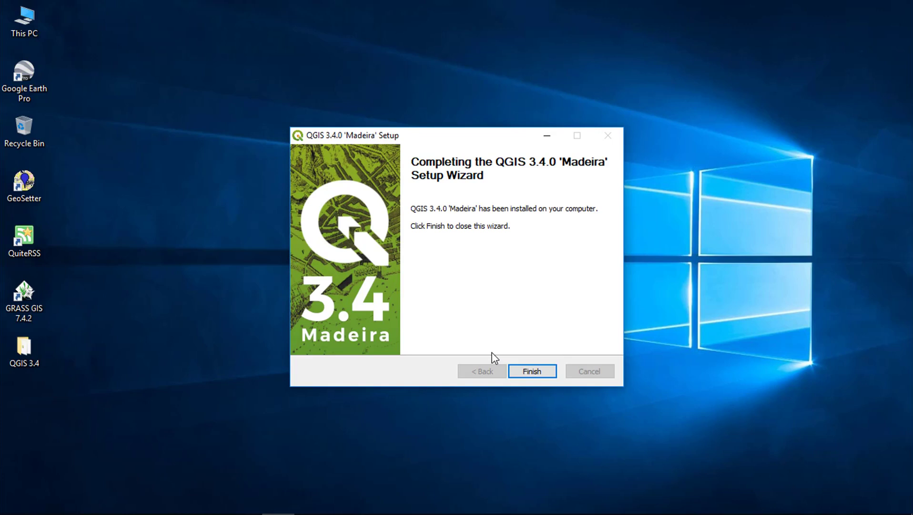
Finish and close the completed QGIS 3.4.0 'Madeira' setup wizard.
click(543, 374)
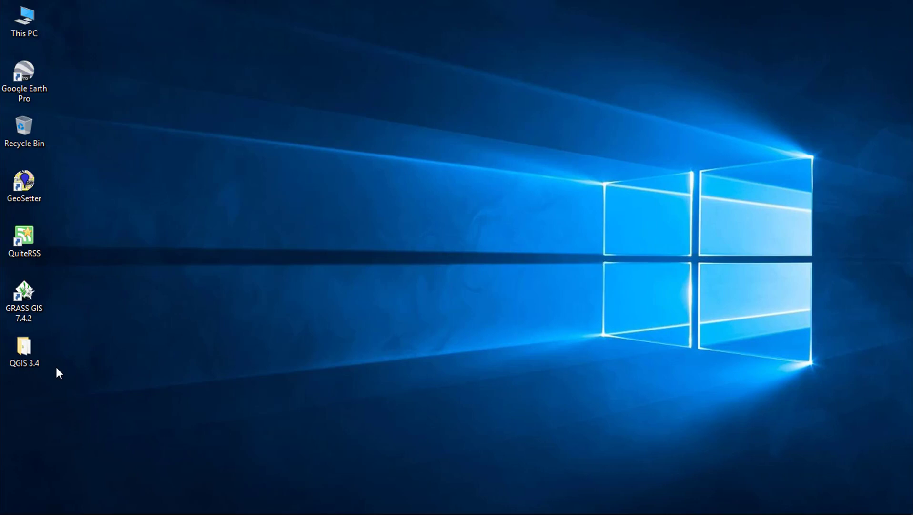
Open the QGIS 3.4 desktop folder and launch the QGIS Desktop 3.4.0 shortcut.
double_click(30, 365)
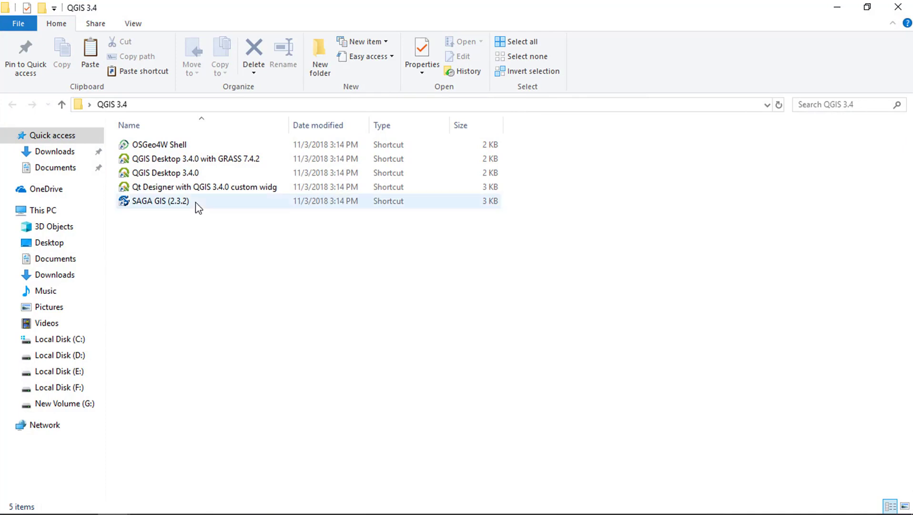
click(198, 174)
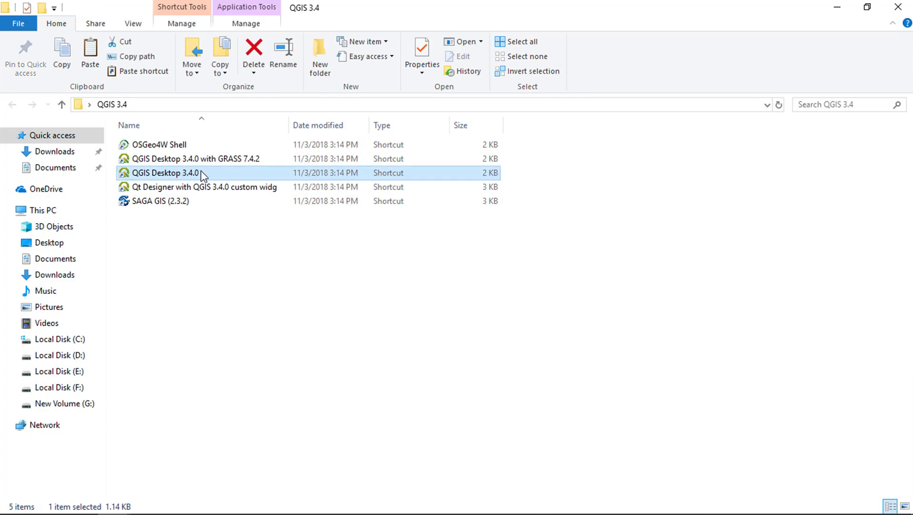
right_click(201, 170)
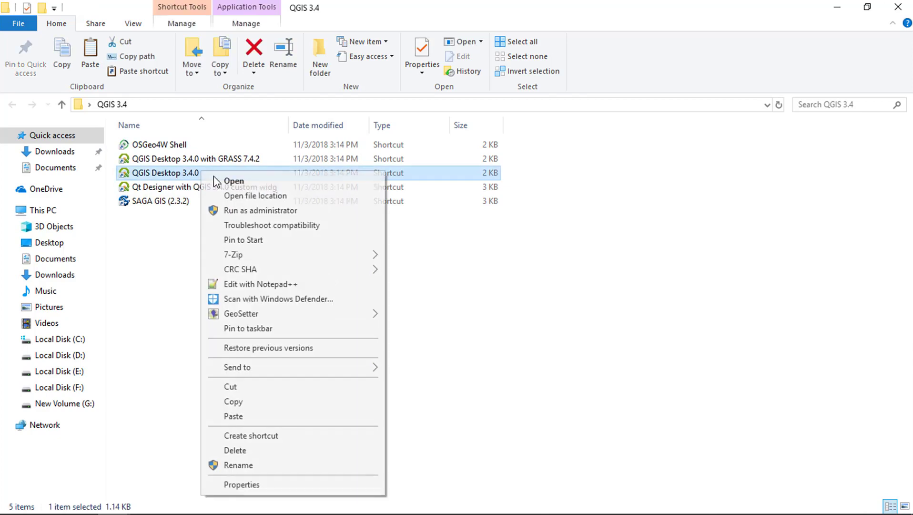
click(216, 181)
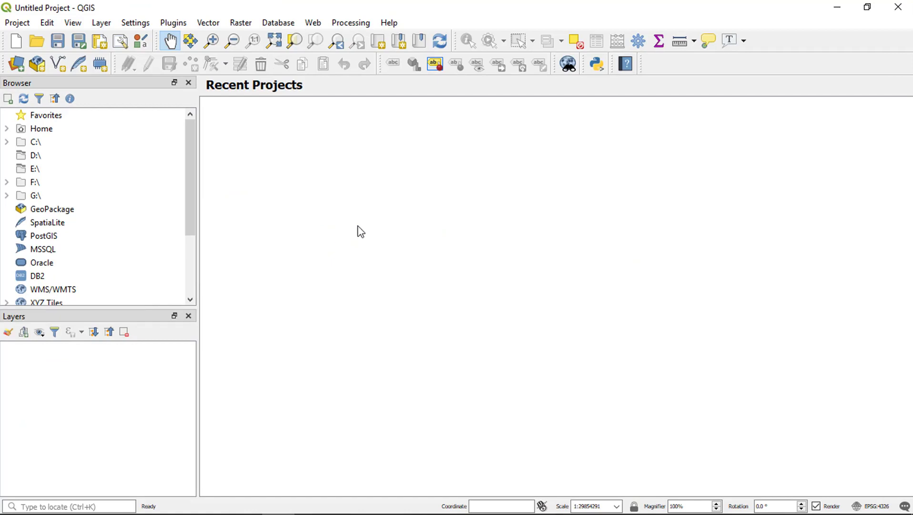
Show Help > About to confirm QGIS version 3.4.0-Madeira, 64 bit.
click(388, 23)
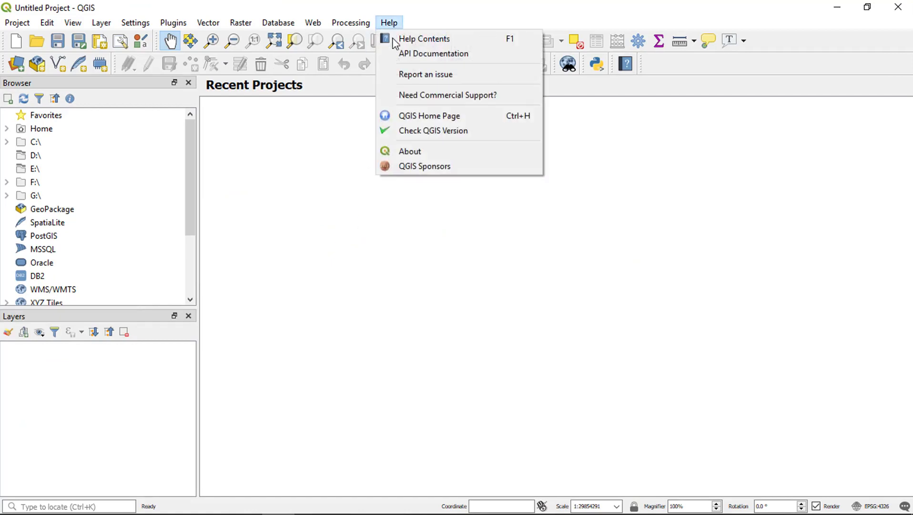
click(417, 152)
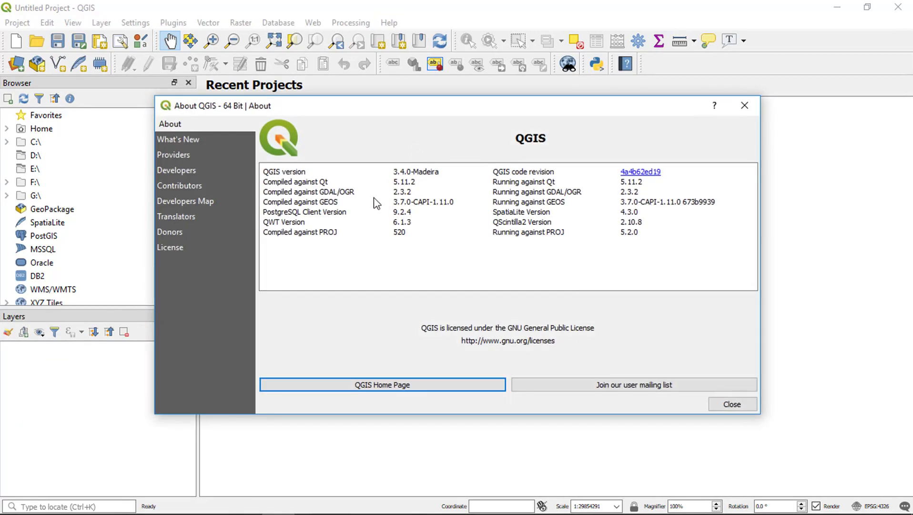